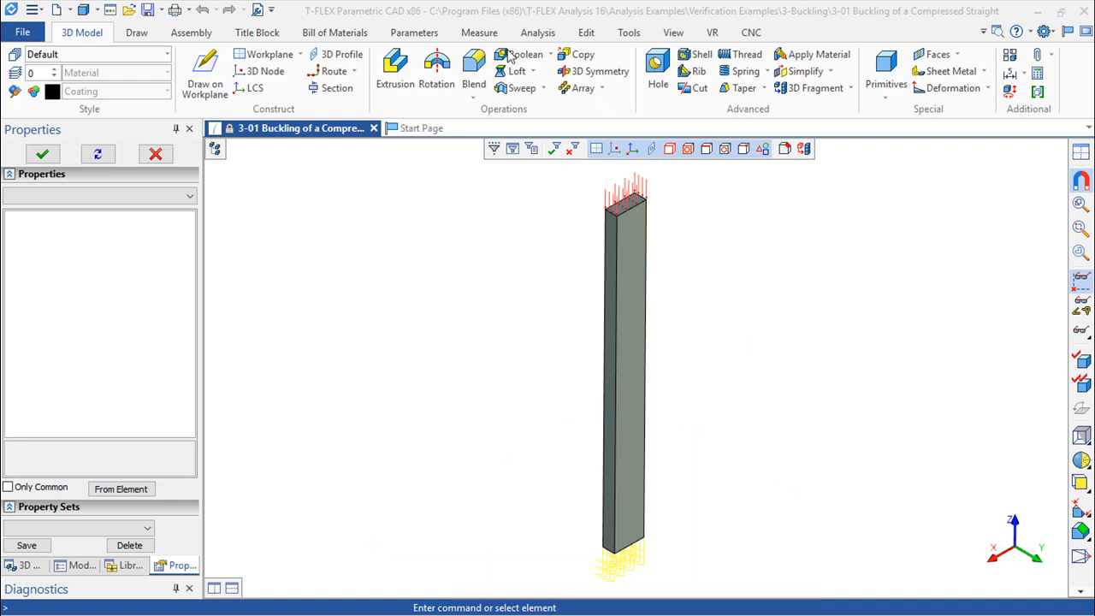
Create a new finite element study of type Buckling for Body_1
left_click(537, 34)
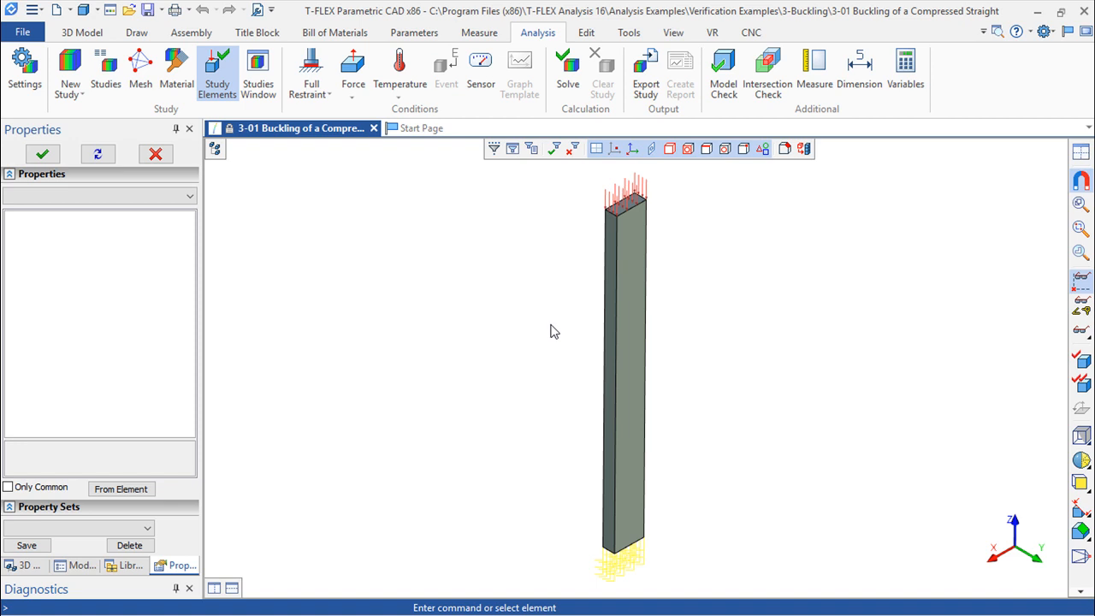
left_click(72, 96)
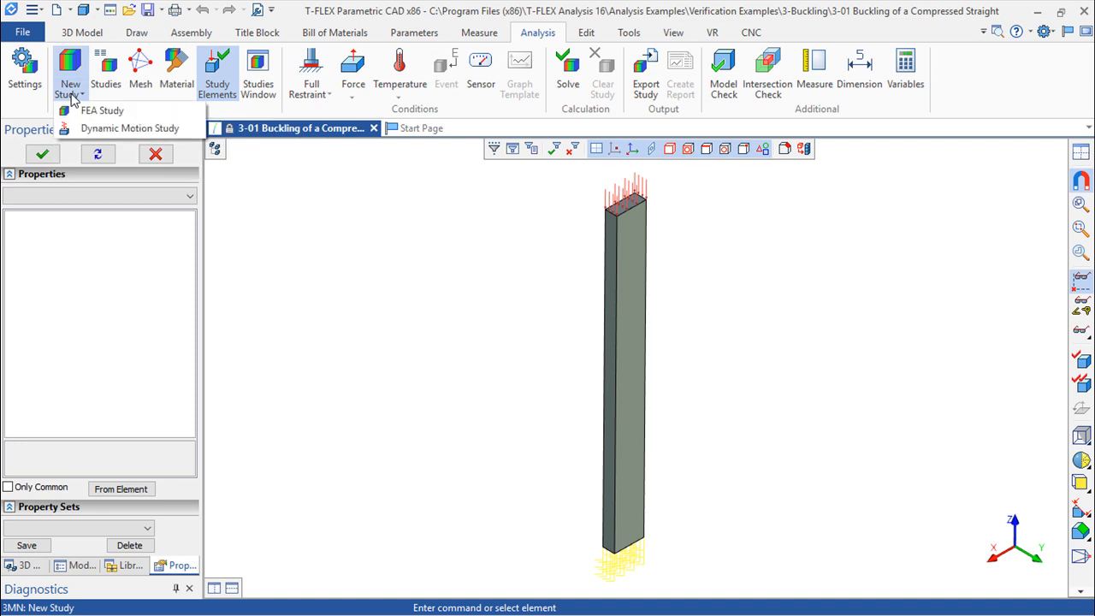
left_click(101, 112)
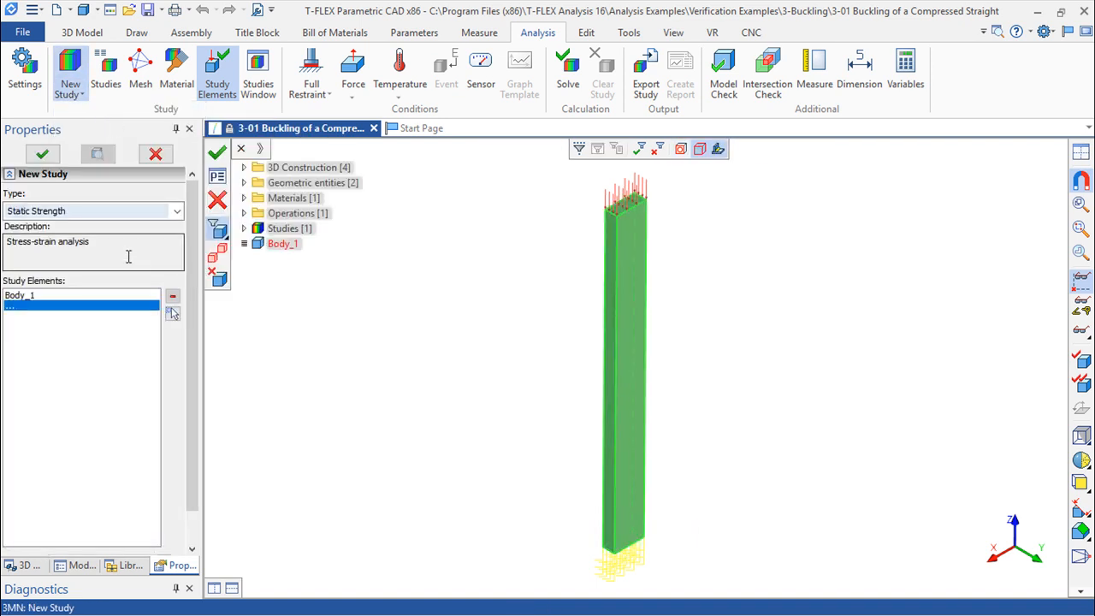
left_click(77, 210)
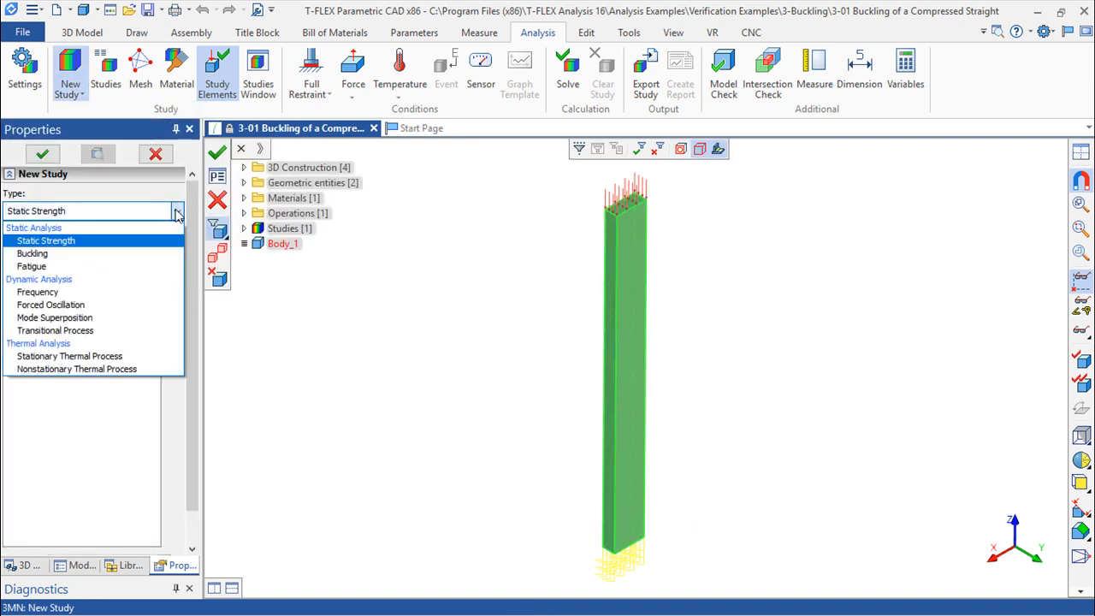
left_click(71, 254)
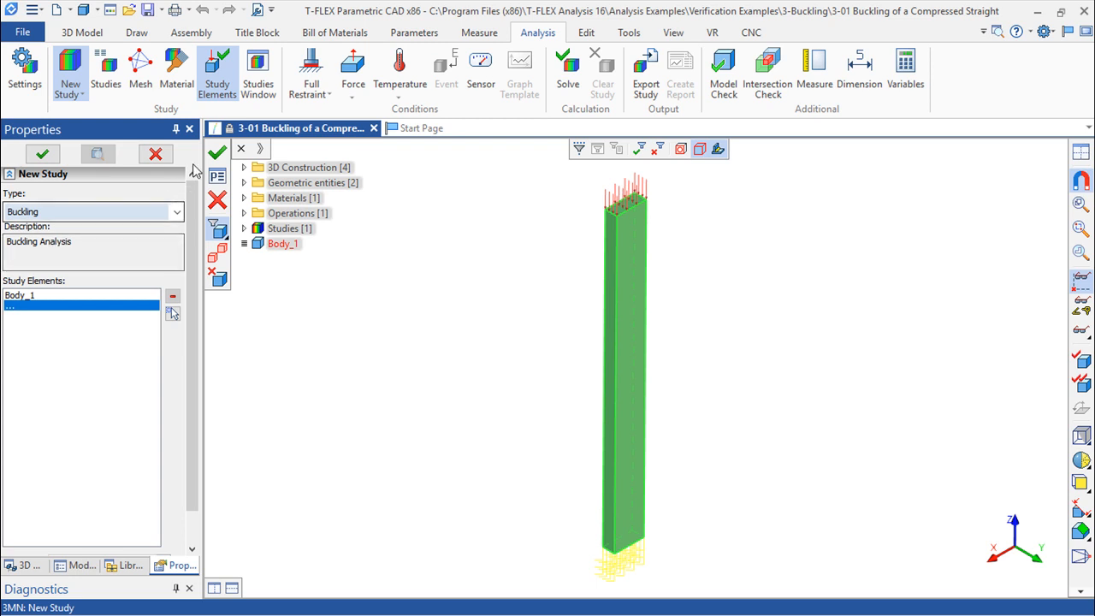
left_click(216, 152)
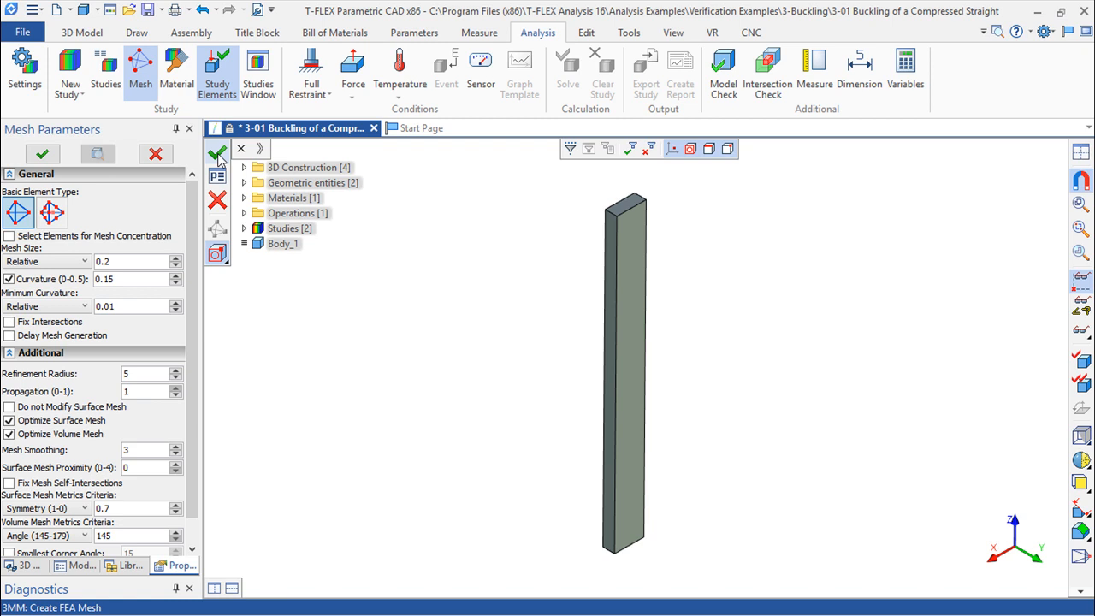
Generate the study's tetrahedral mesh with relative size 0.2 and curvature 0.15, and look through the available restraint types
left_click(217, 153)
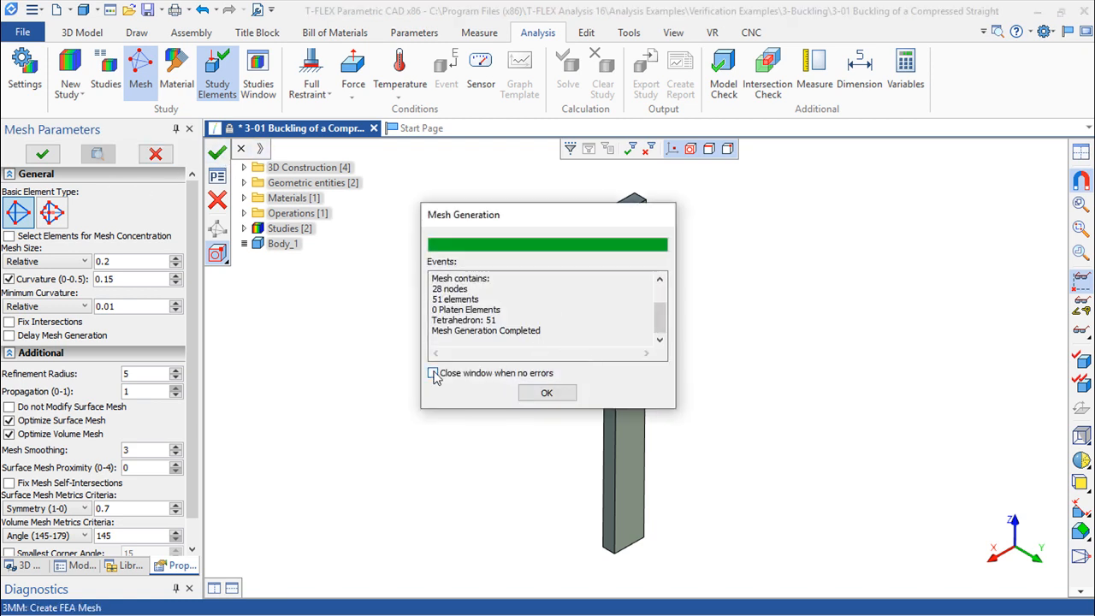
left_click(547, 392)
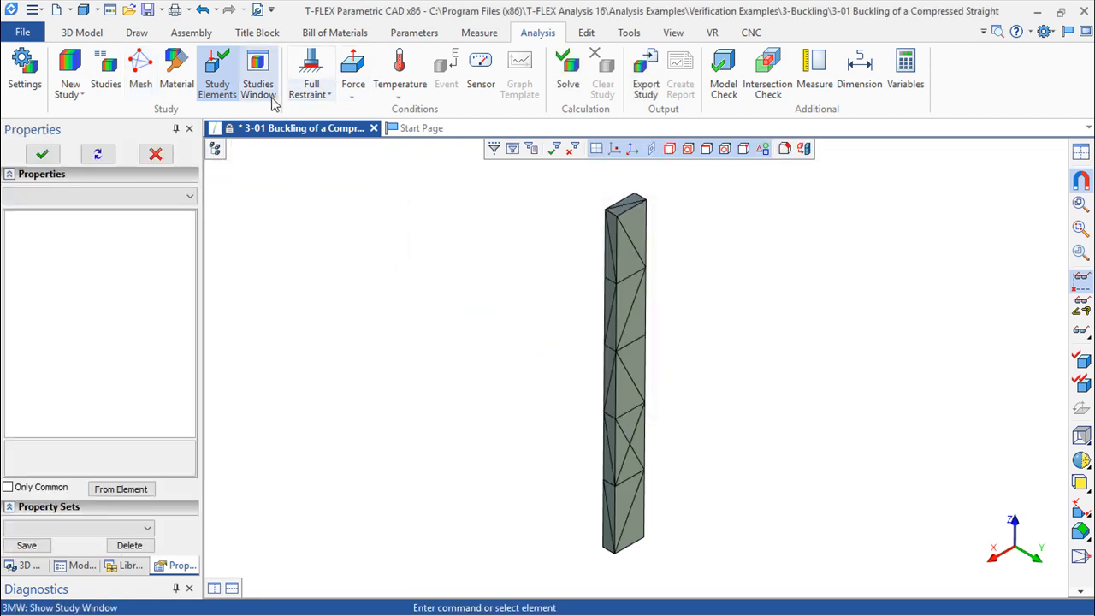
left_click(317, 92)
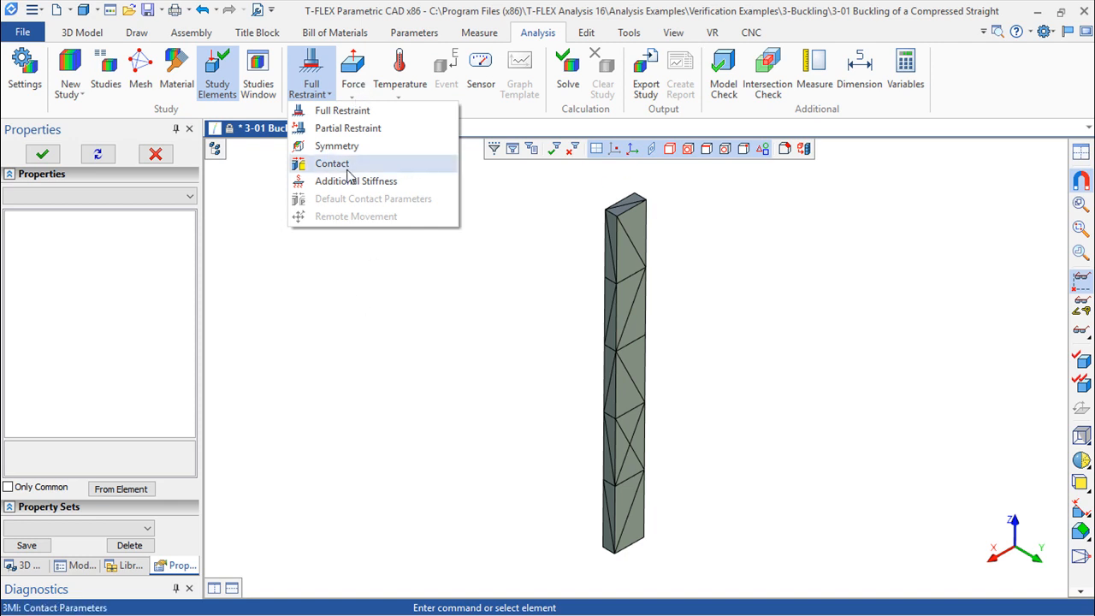
left_click(554, 297)
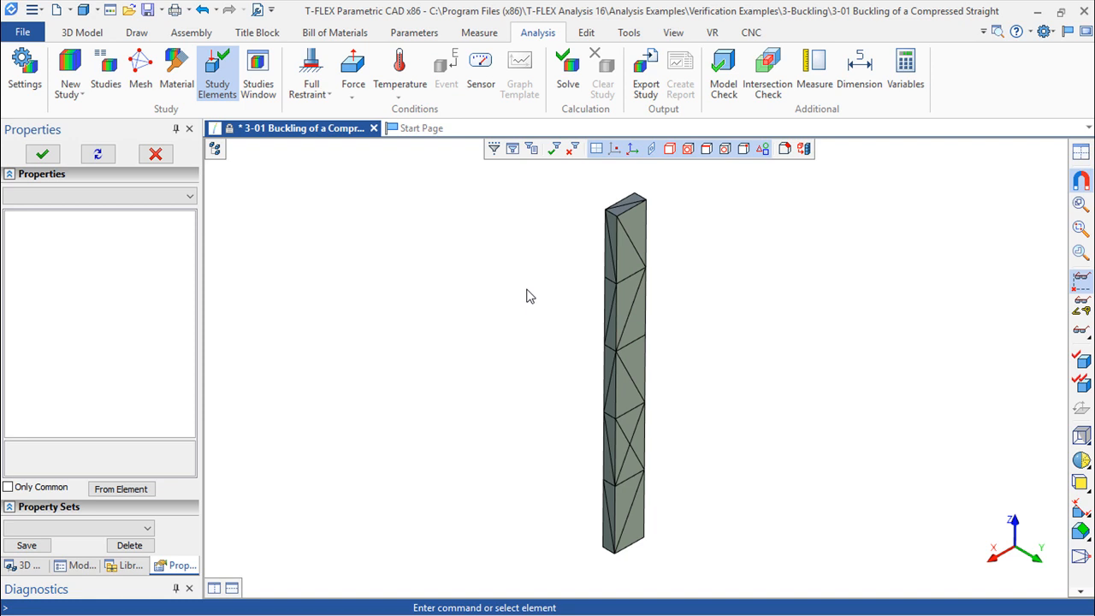
Close the model without saving and reopen the 3-01 beam example from the 3-Buckling verification library
left_click(129, 565)
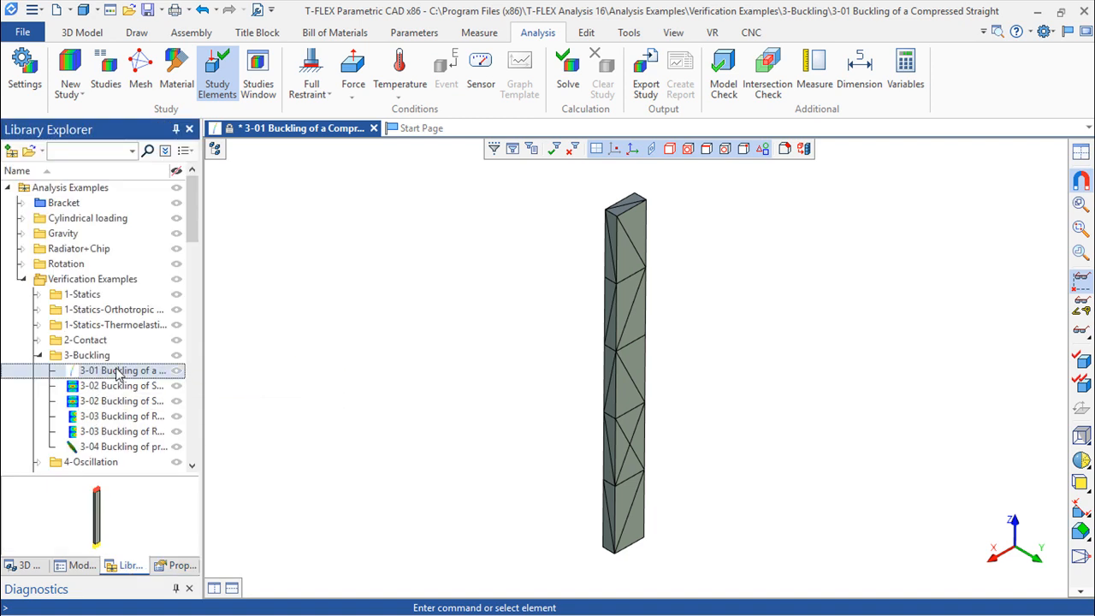
left_click(373, 128)
left_click(592, 351)
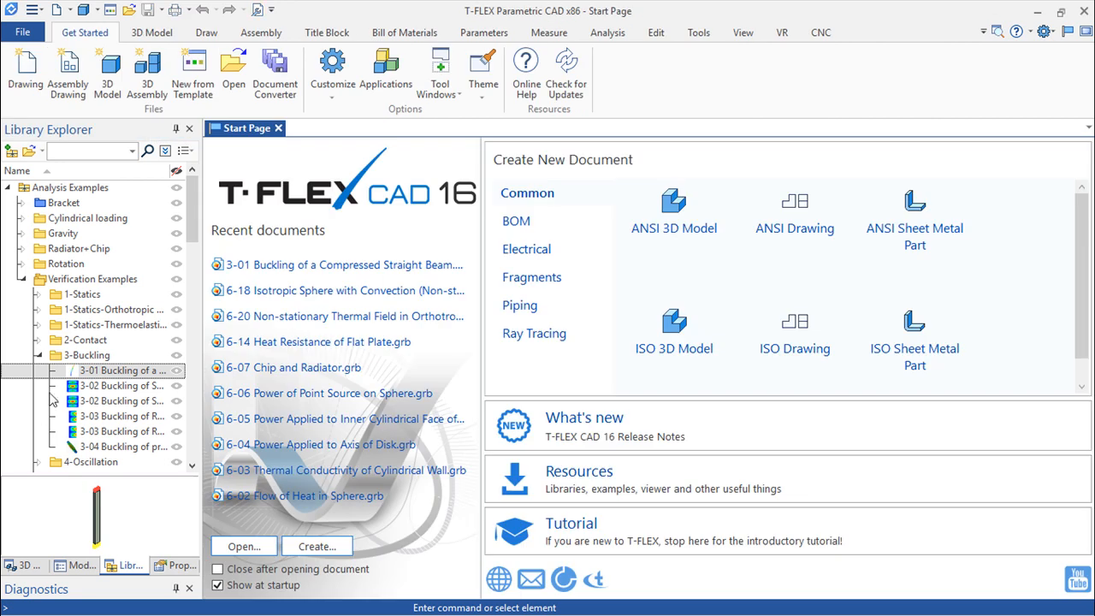
double_click(120, 370)
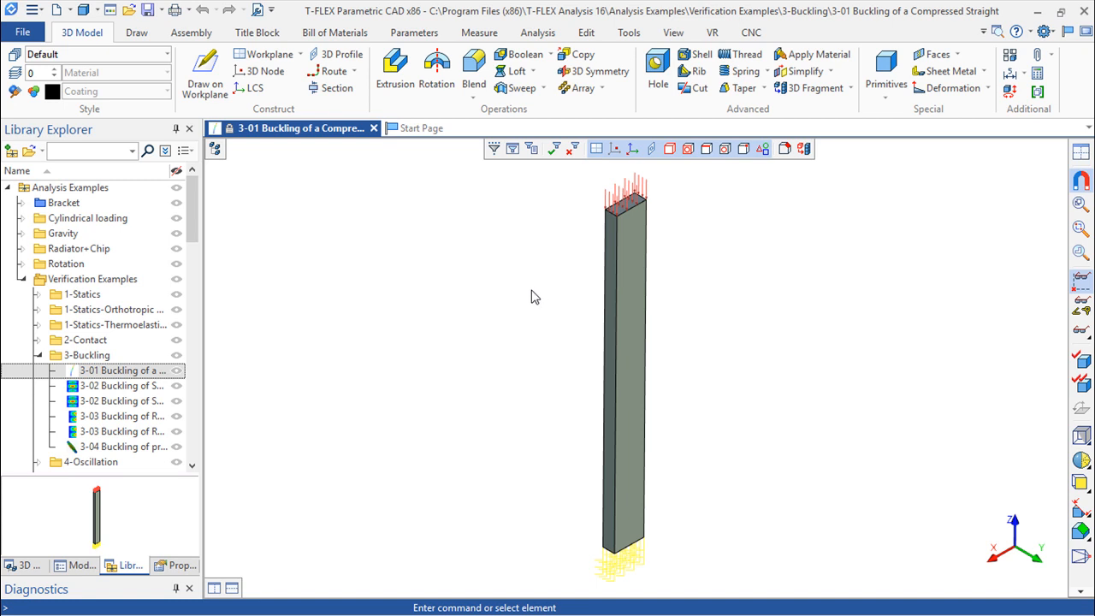
Review the solver, thermoeffects and results settings of the Study_0 buckling study and run the calculation
left_click(539, 36)
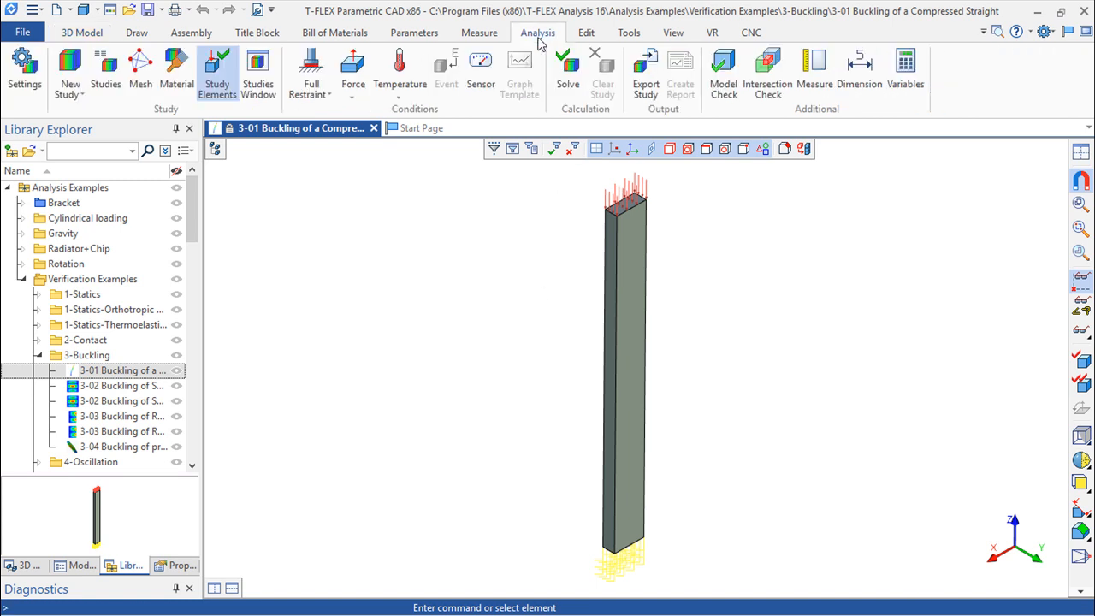
left_click(569, 68)
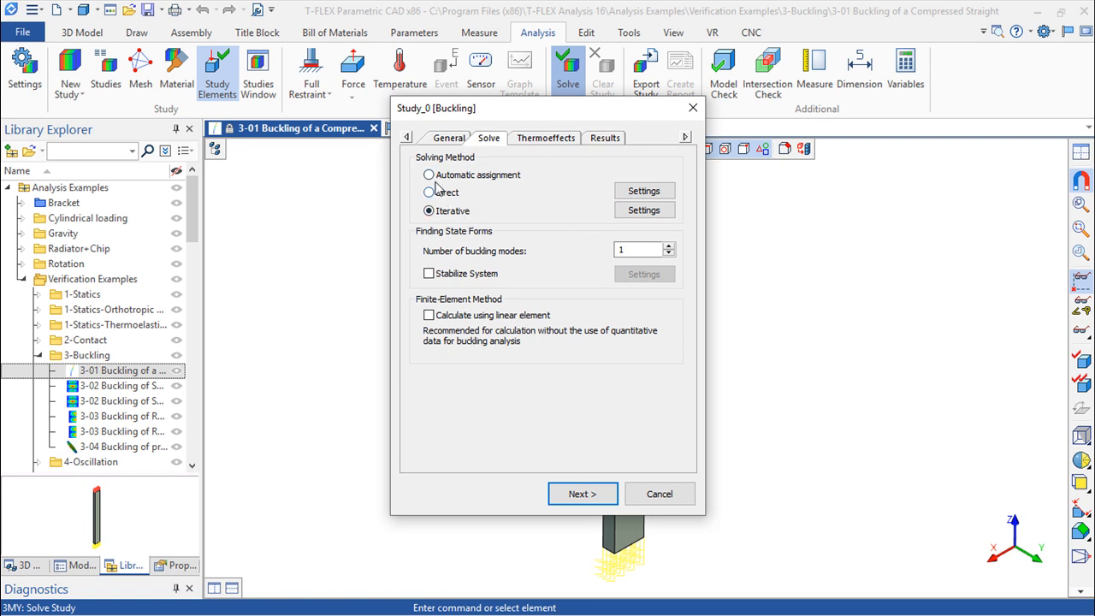
left_click(556, 139)
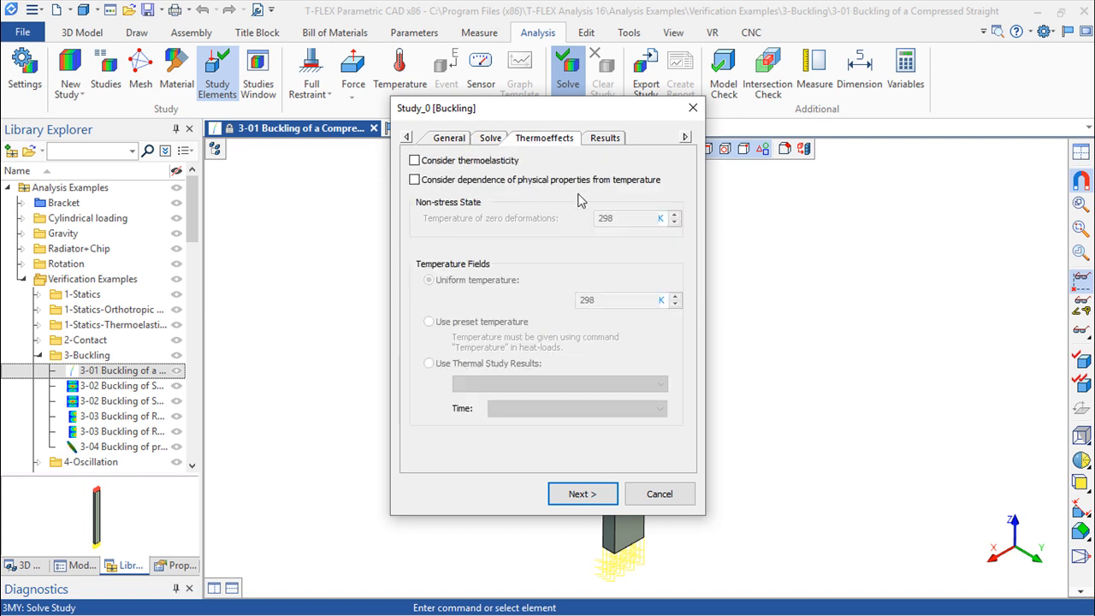
left_click(605, 139)
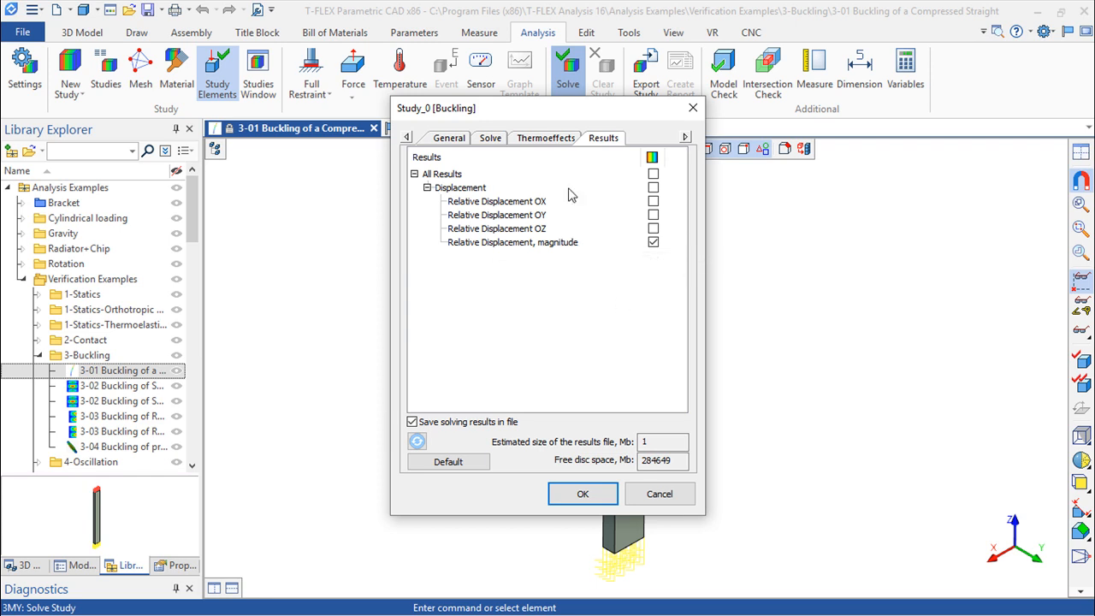
left_click(578, 494)
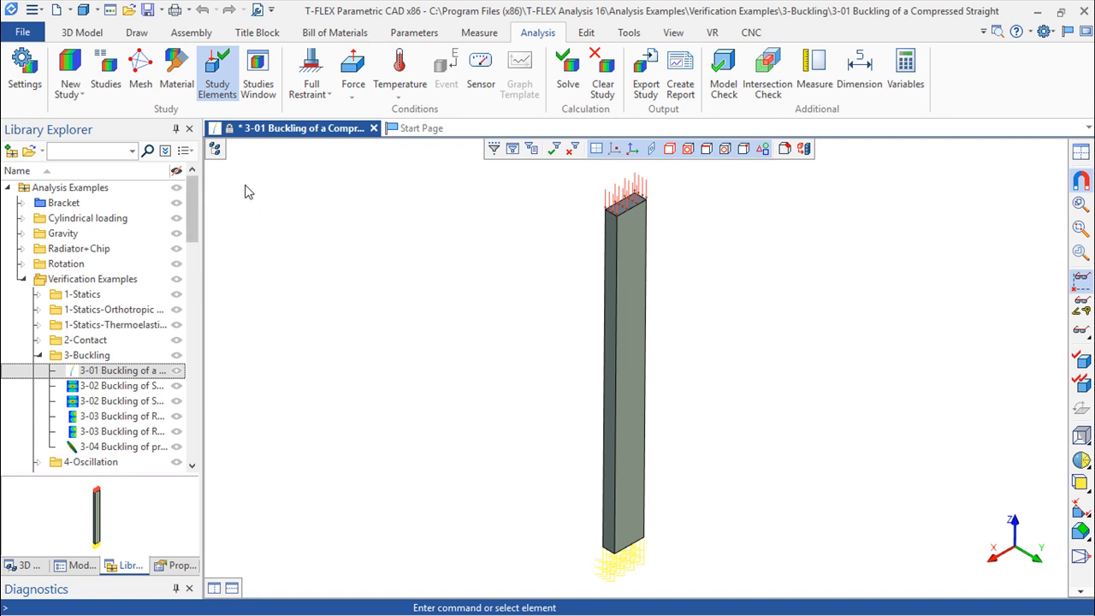
Open the Mode 01 result of Study_0 from the model tree and animate the buckled shape
left_click(161, 560)
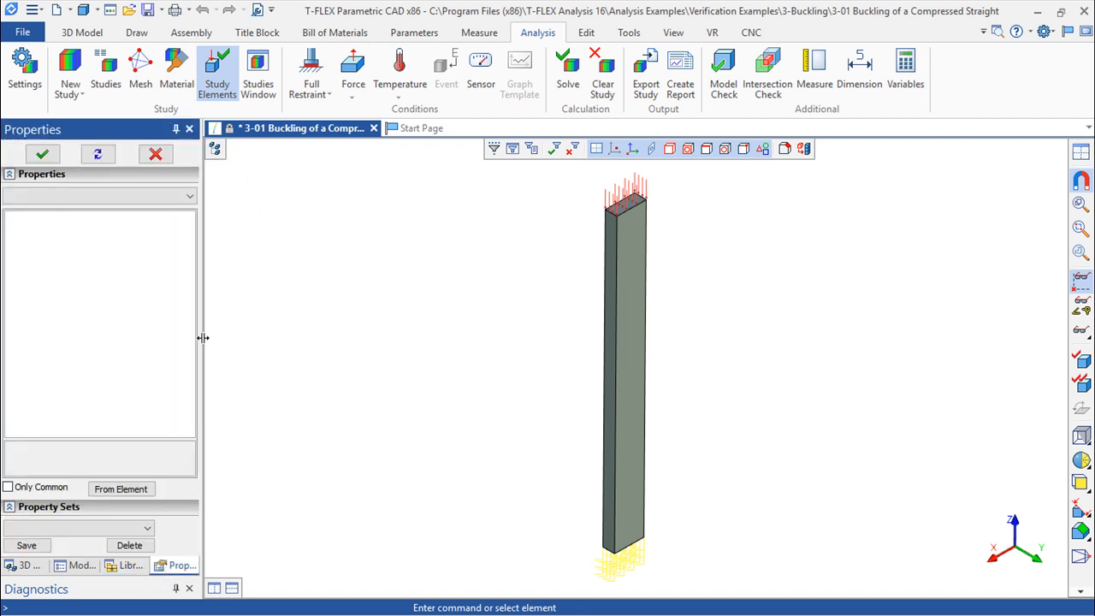
left_click(214, 150)
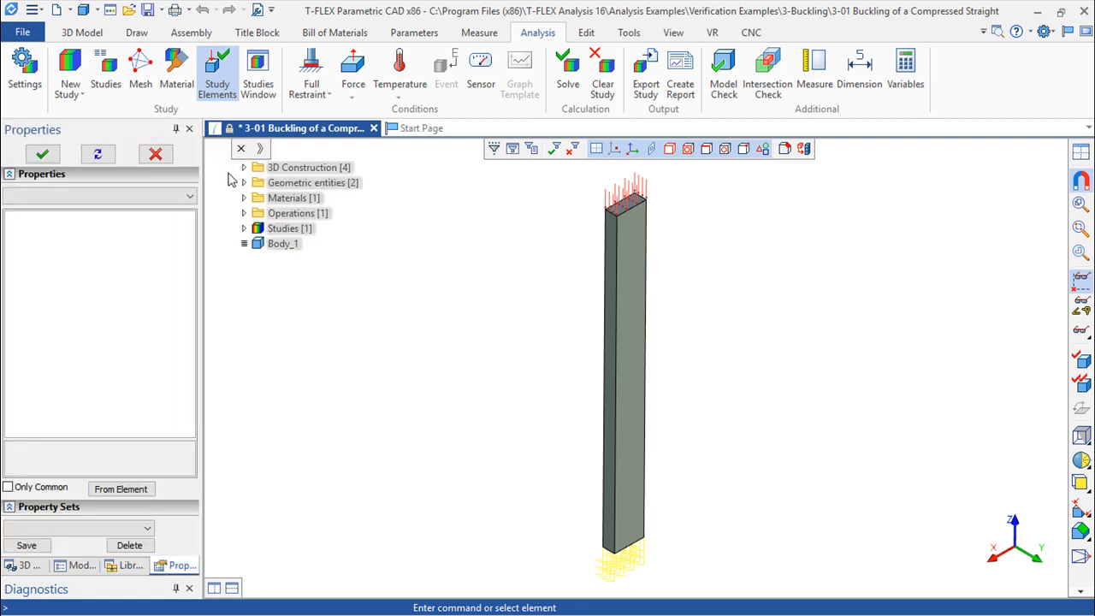
left_click(245, 229)
left_click(254, 243)
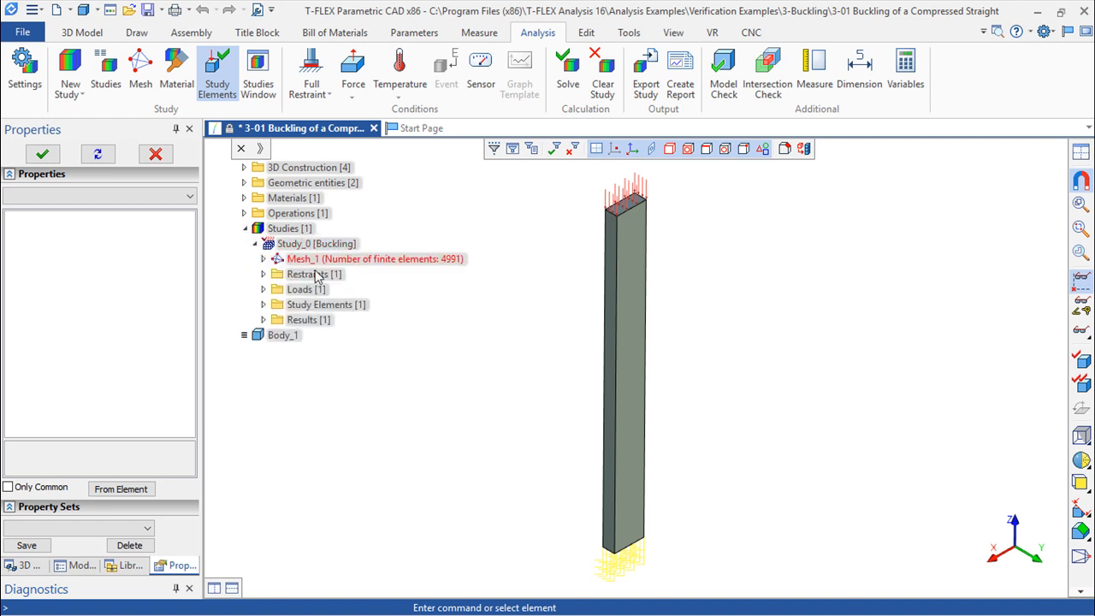
left_click(264, 320)
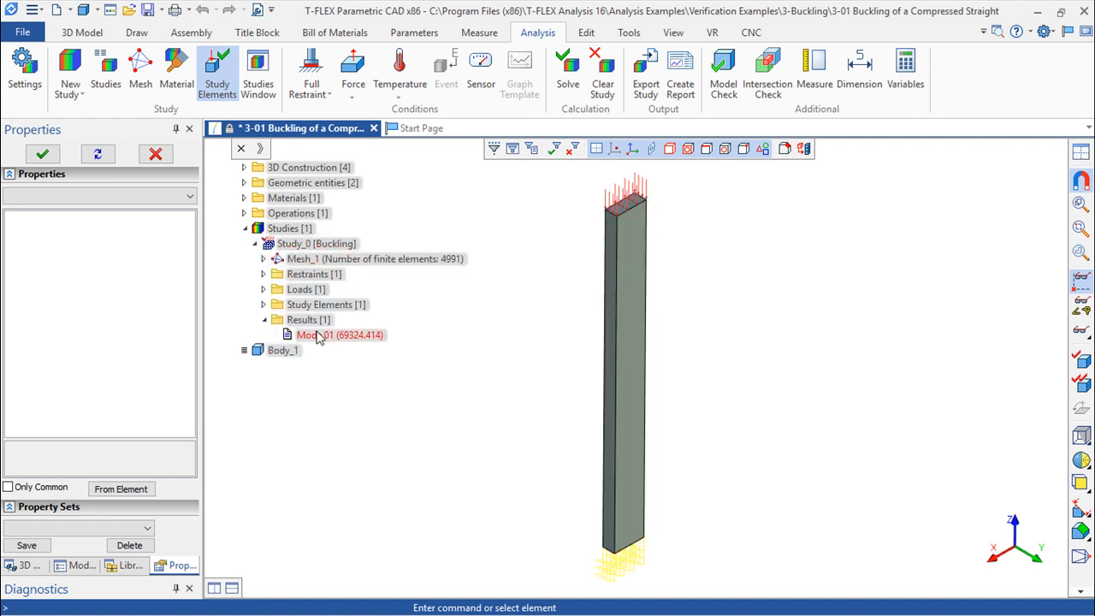
double_click(355, 335)
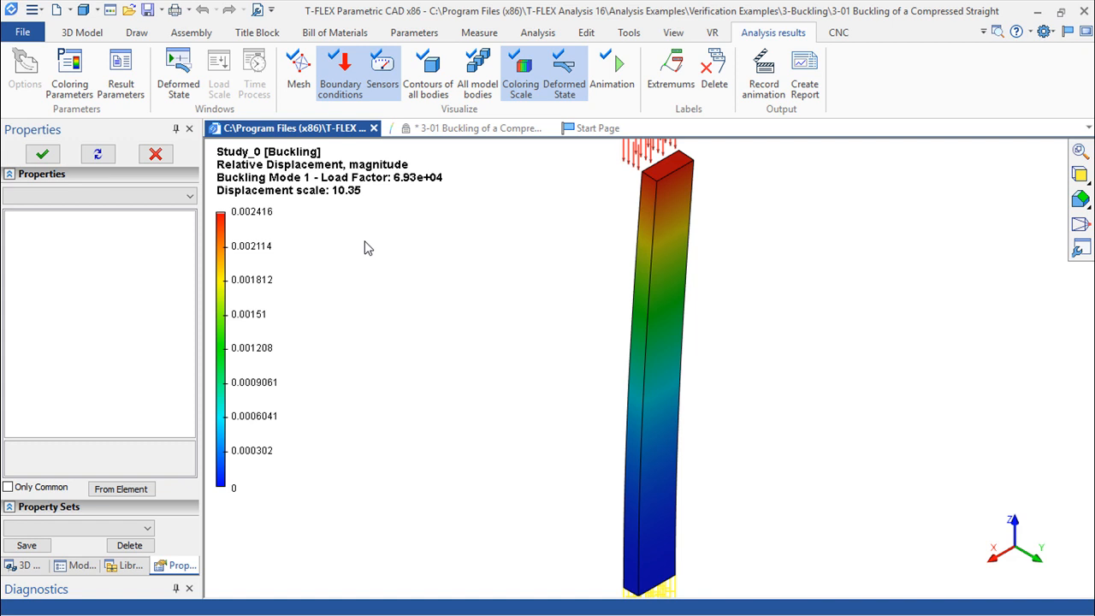
left_click(618, 67)
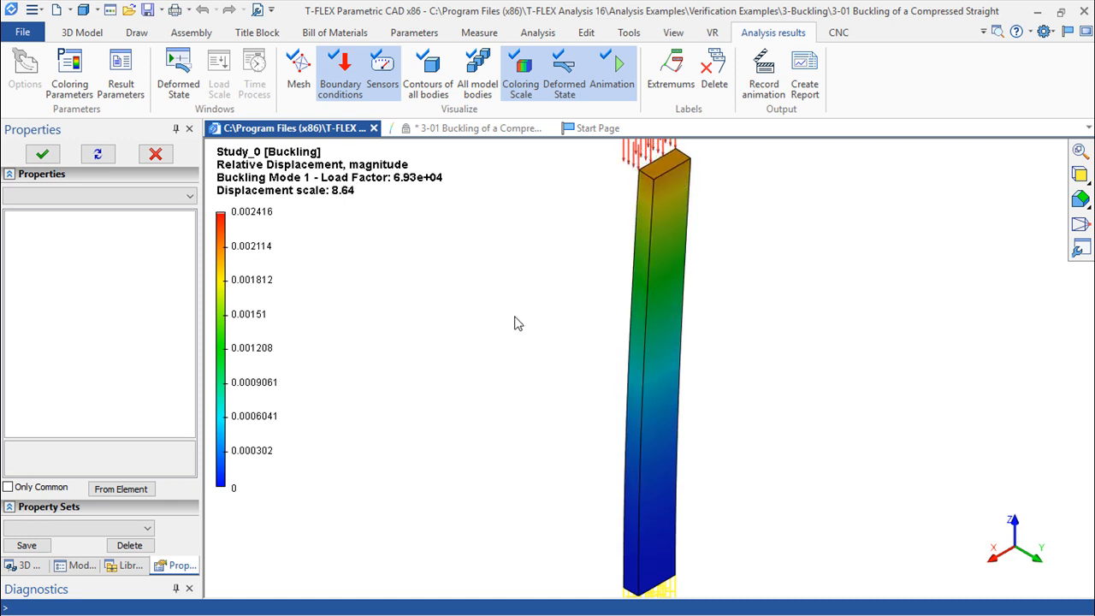
Return to the beam model, inspect the number of buckling modes in the solve settings, and exit without recalculating
left_click(448, 129)
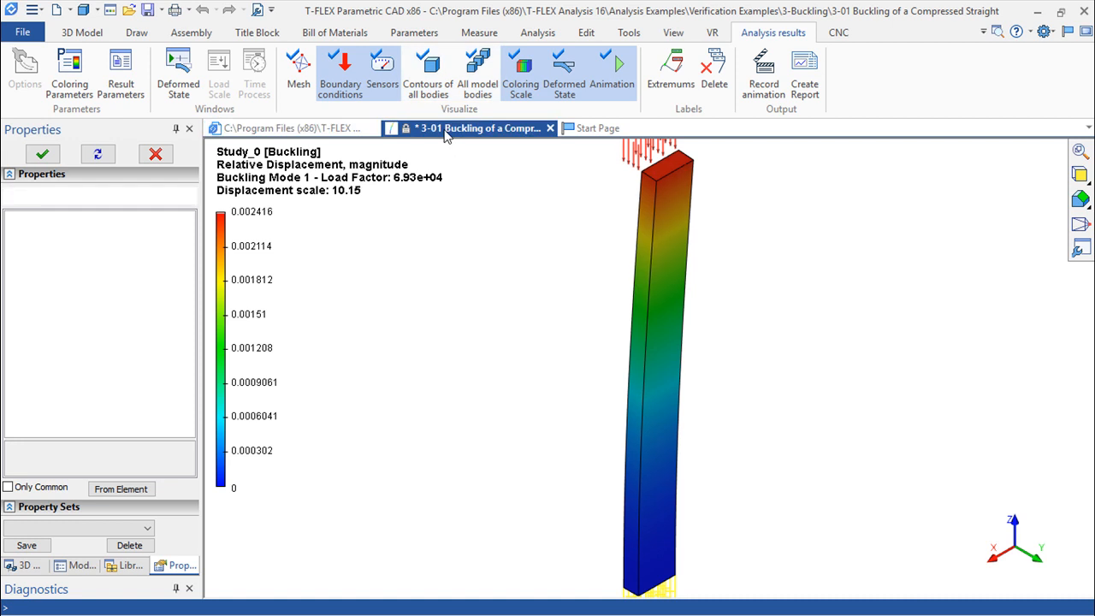
left_click(568, 75)
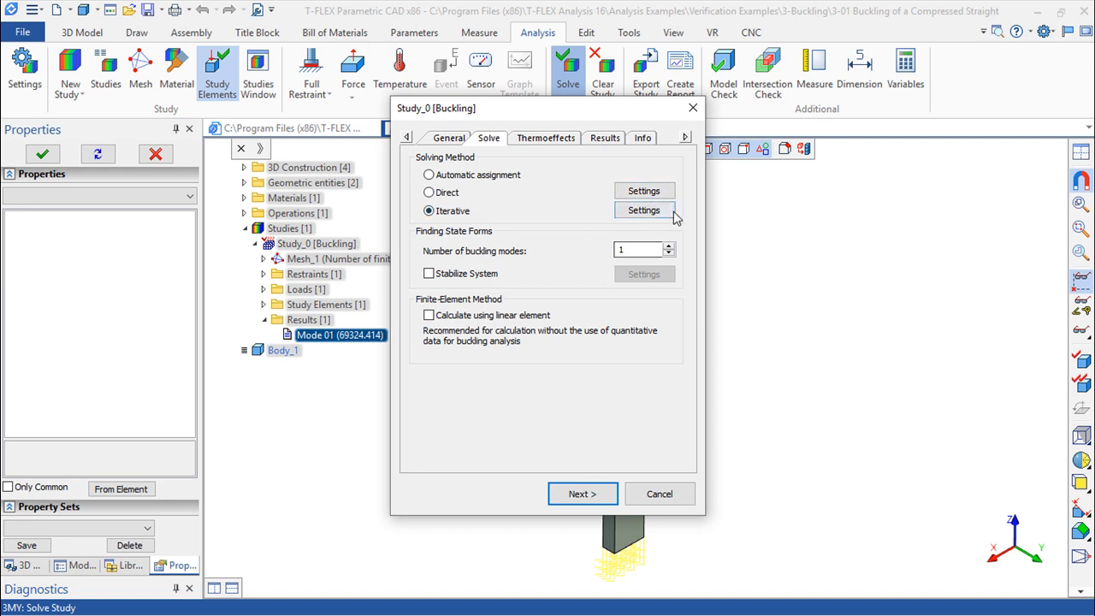
left_click(621, 248)
left_click(662, 496)
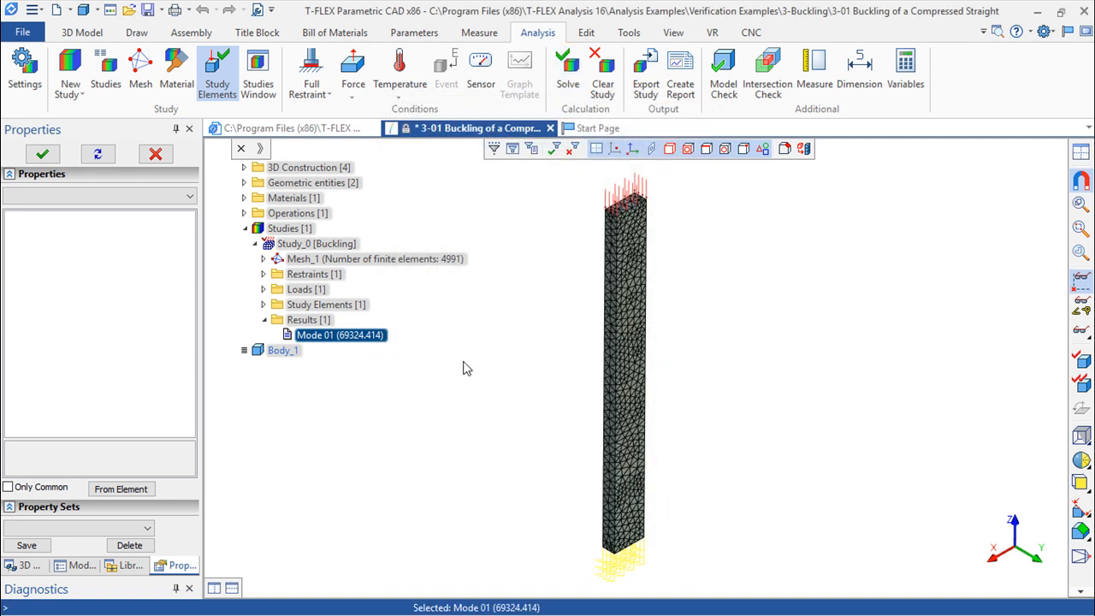